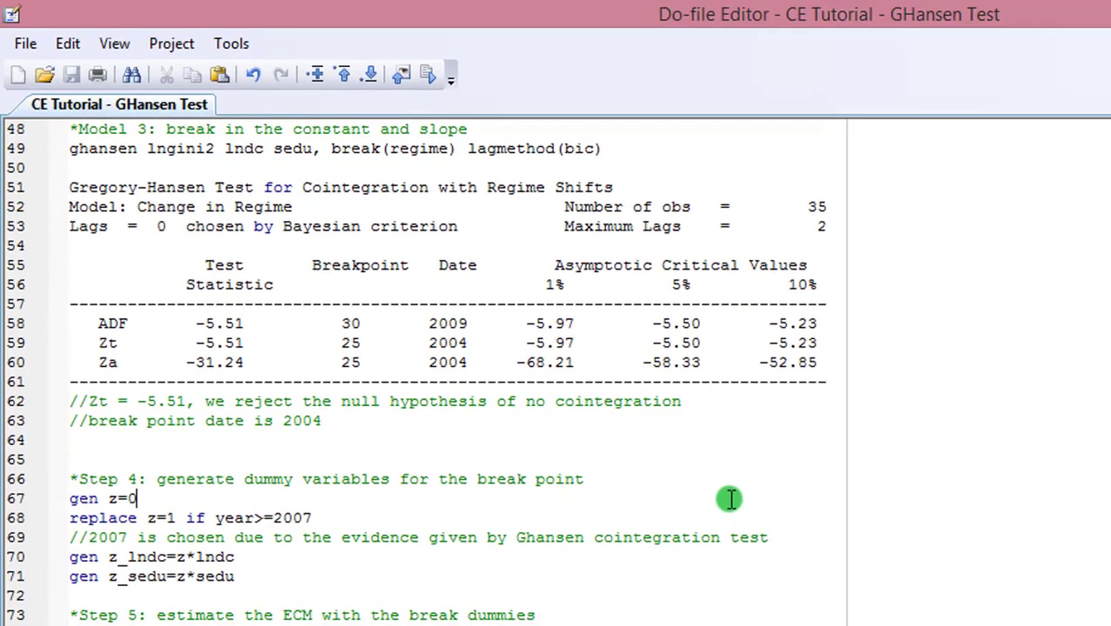
Move the cursor to the top of the do-file and down to line 4, 'tsset year'
left_click(730, 498)
key("ctrl+Home")
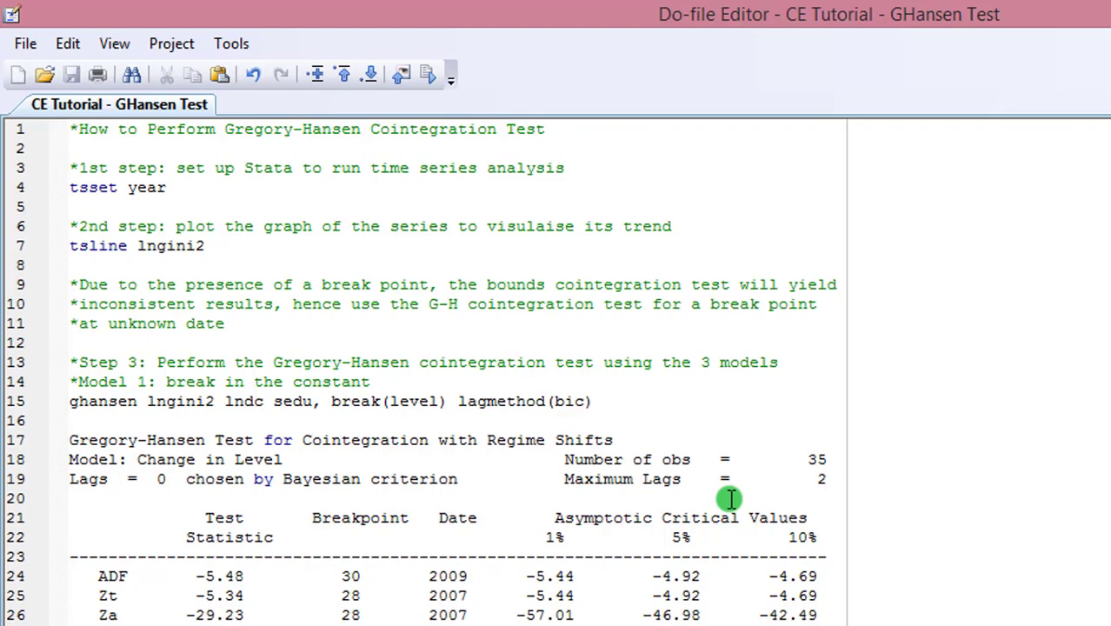
key("Down")
key("Down")
key("Down")
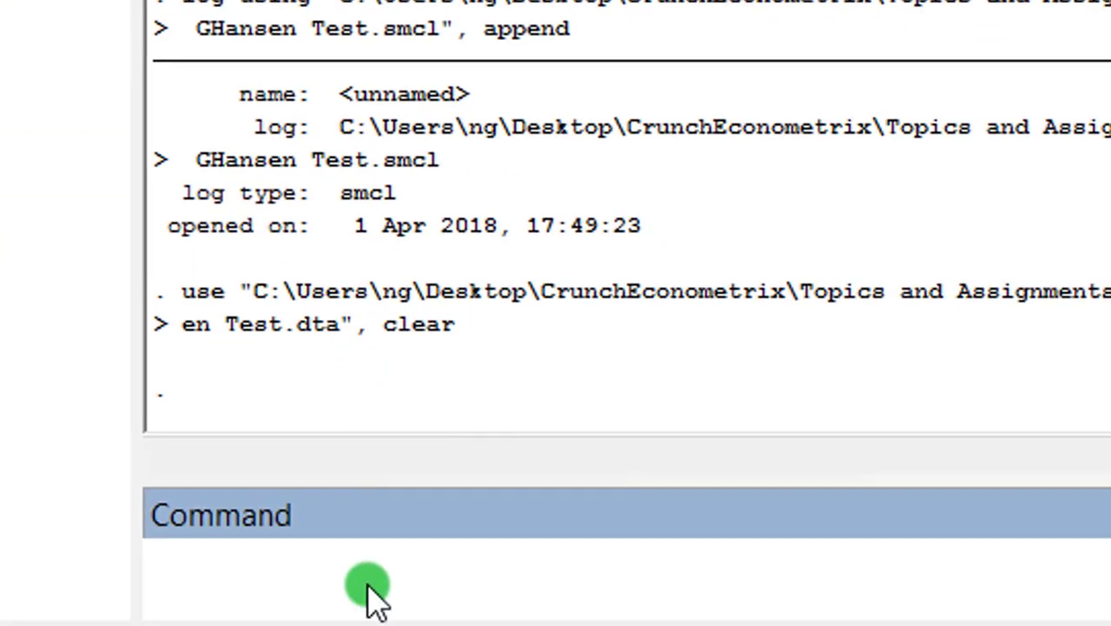
Browse the data with br, checking the lndc and sedu columns and the 1980–2015 year range
type("br")
key("Return")
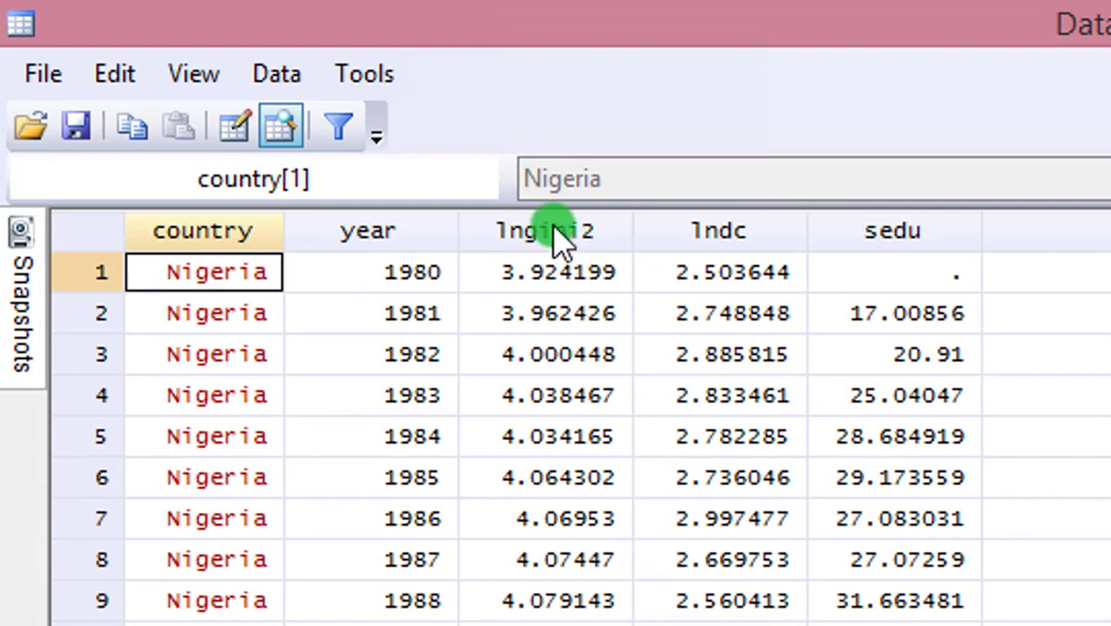
left_click(732, 228)
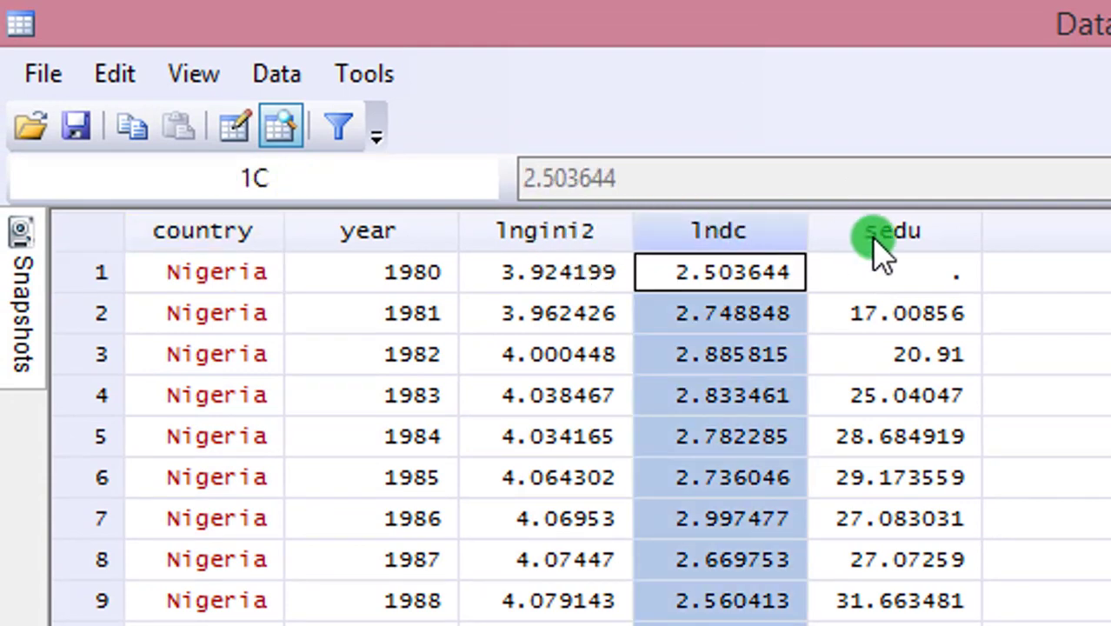
left_click(917, 234)
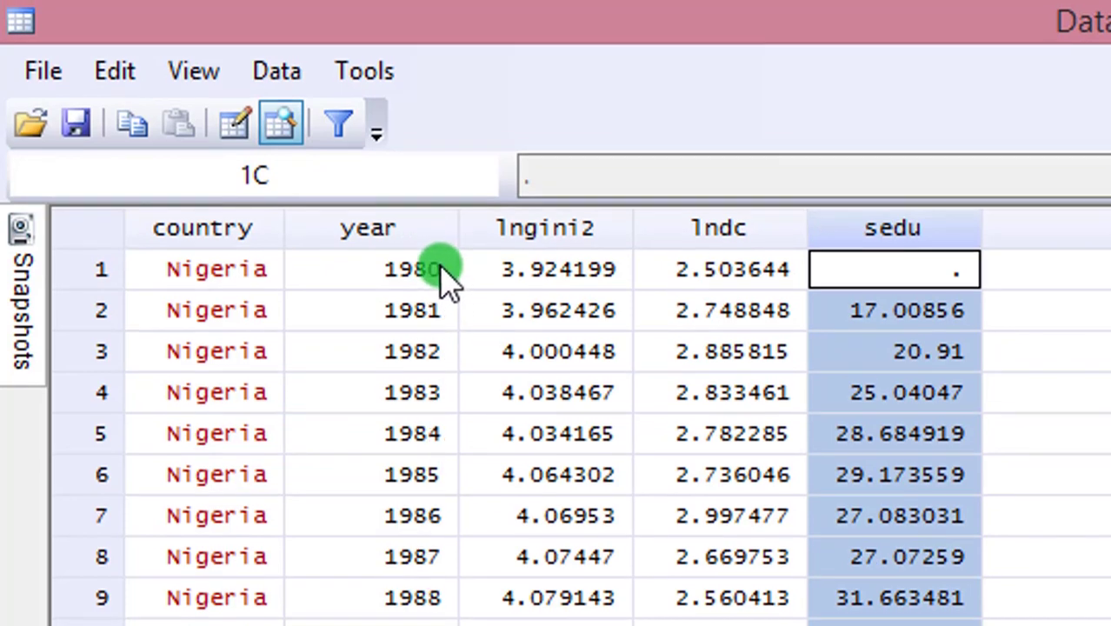
left_click(439, 269)
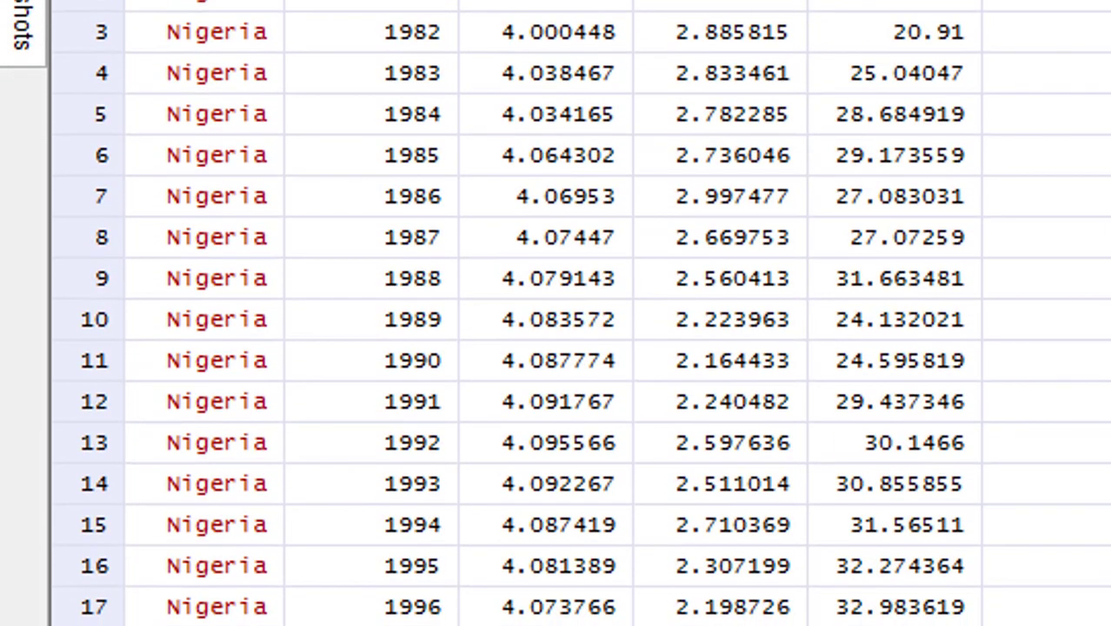
scroll(556, 313, "down", 8)
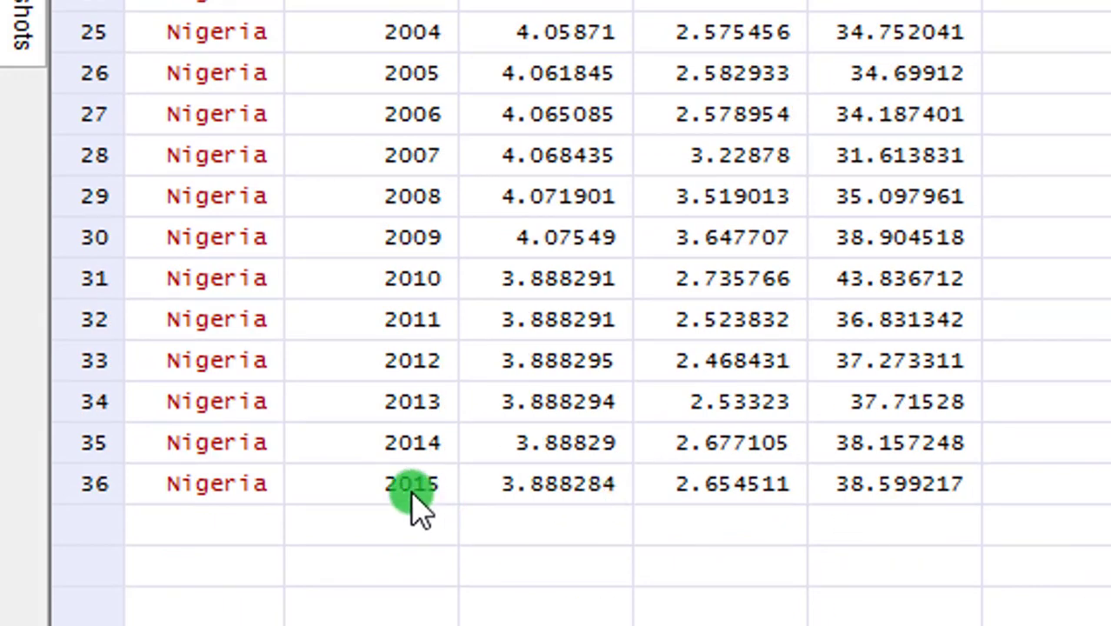
left_click(411, 490)
scroll(556, 313, "up", 8)
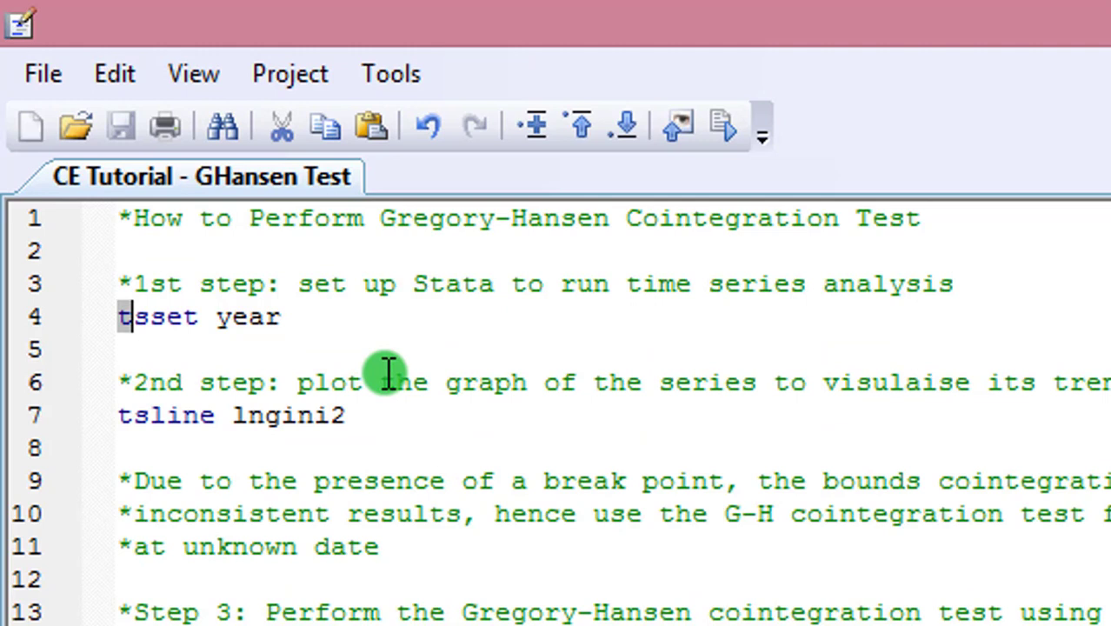
Run 'tsset year' to set year as the time variable, 1980 to 2015, delta 1
key("shift+Right")
key("shift+Right")
key("shift+Right")
key("shift+Right")
key("shift+Right")
key("shift+Right")
key("shift+Right")
key("shift+Right")
key("shift+Right")
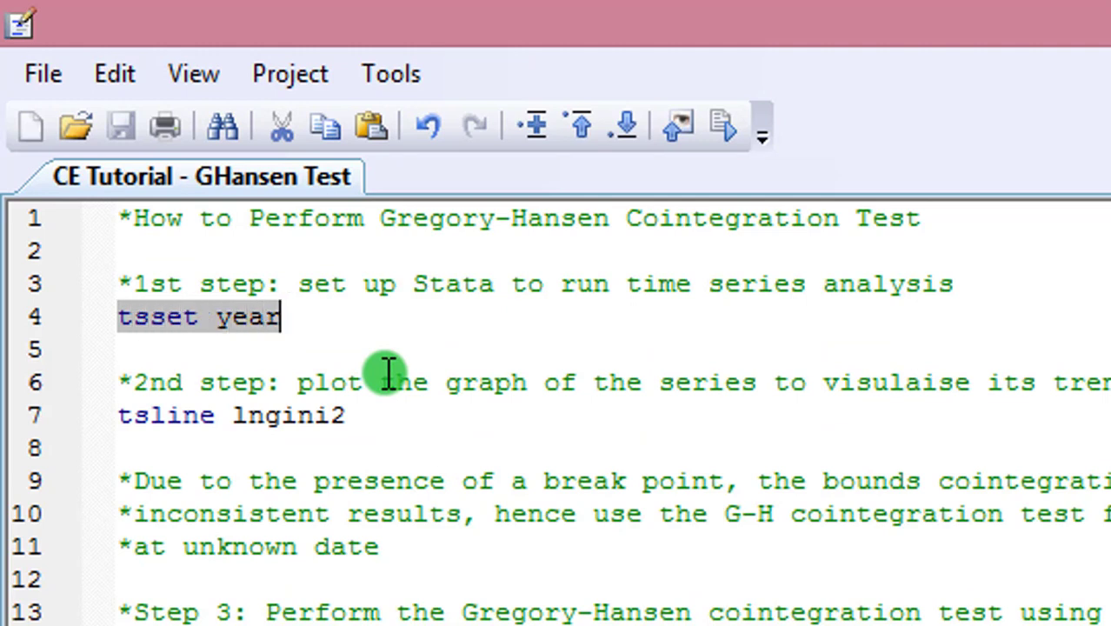
left_click(728, 128)
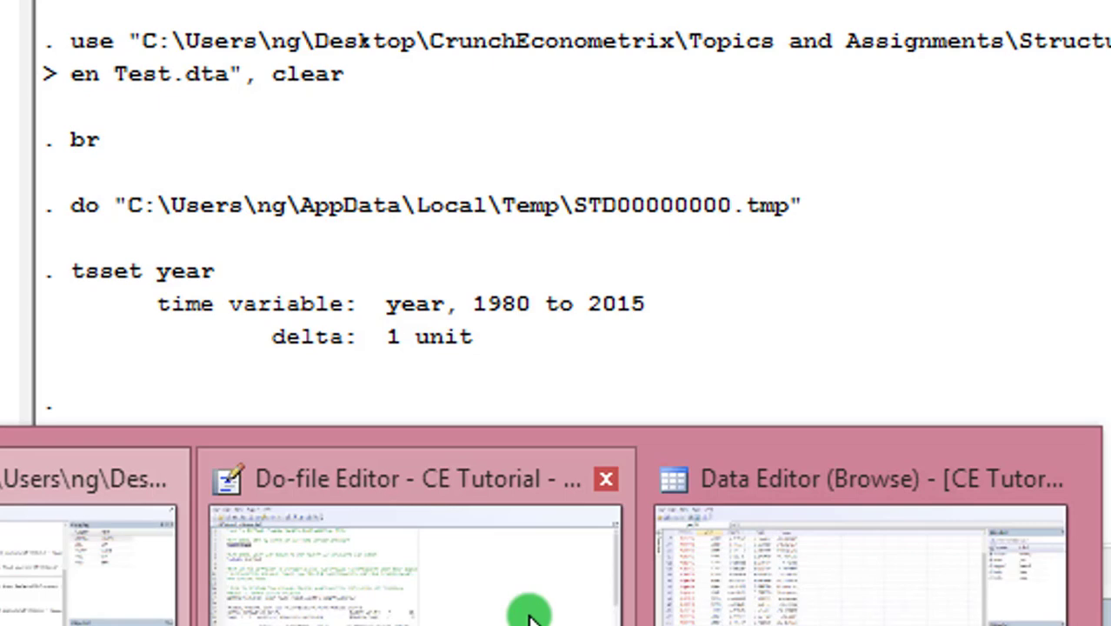
Run 'tsline lngini2' from line 7 to plot lngini2 over time
left_click(528, 612)
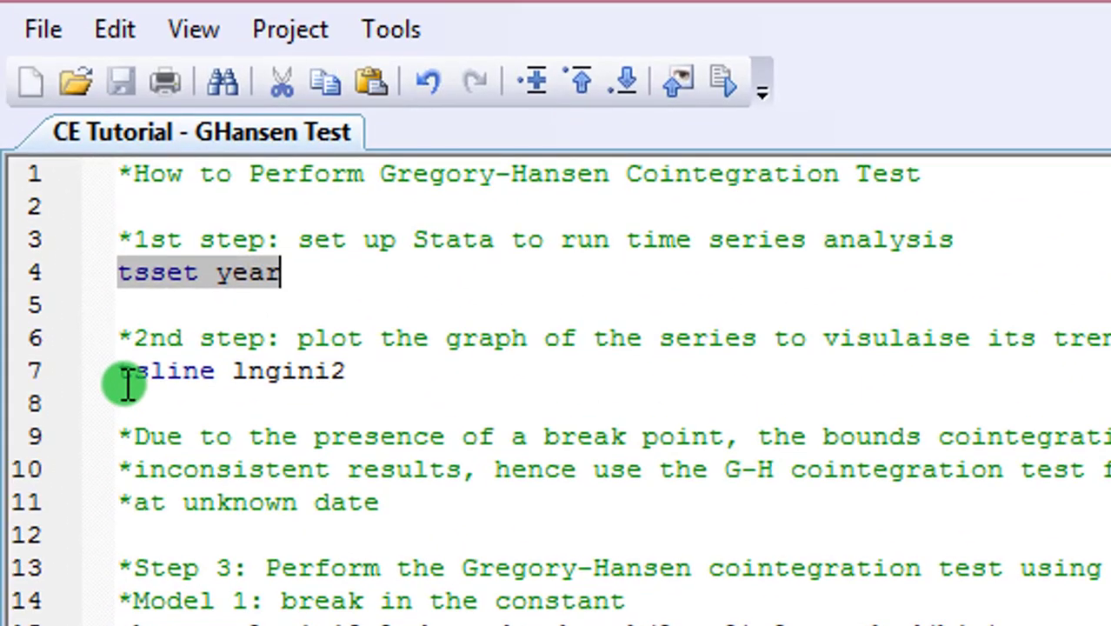
left_click(126, 379)
key("shift+Right")
key("shift+Right")
key("shift+Right")
key("shift+Right")
key("shift+Right")
key("shift+Right")
key("shift+Right")
key("shift+Right")
key("shift+Right")
key("shift+Right")
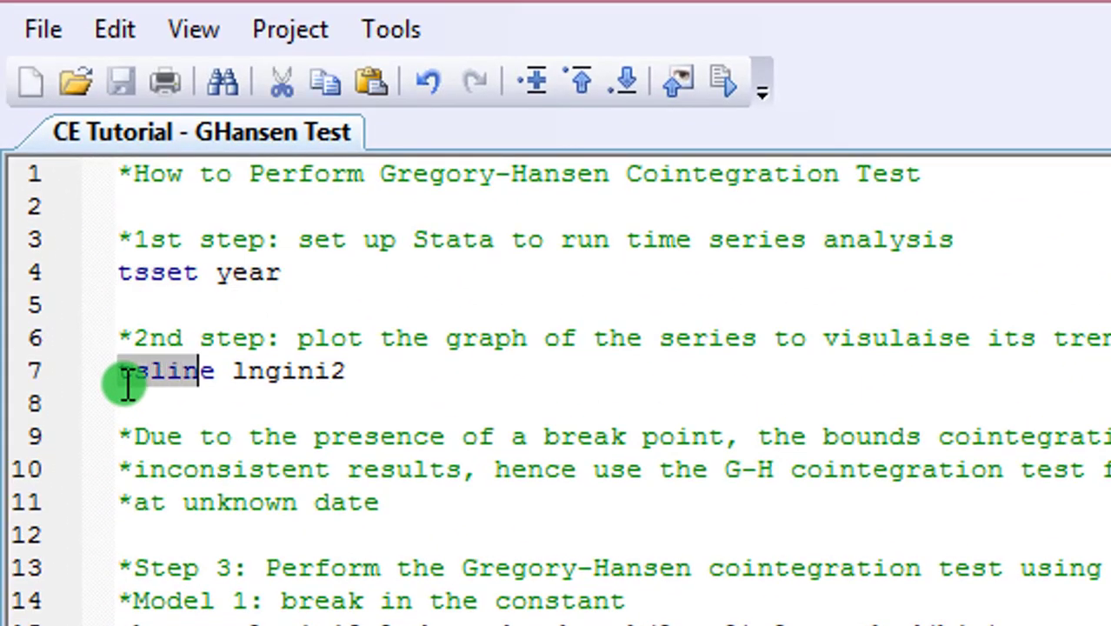
key("shift+Right")
key("shift+Right")
key("shift+Right")
key("shift+Right")
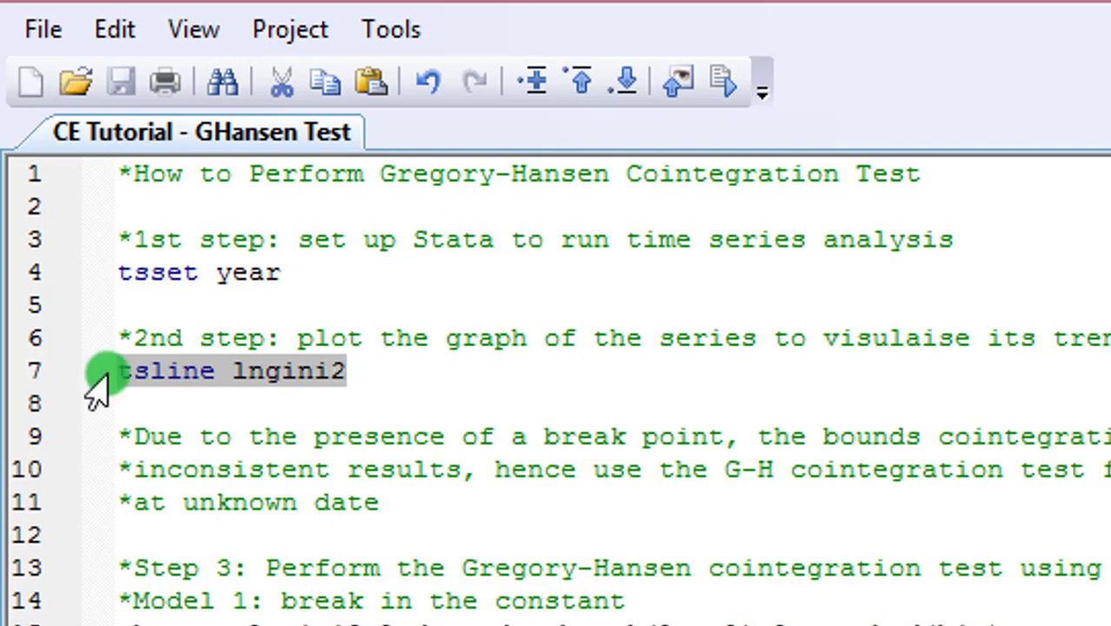
left_click(726, 81)
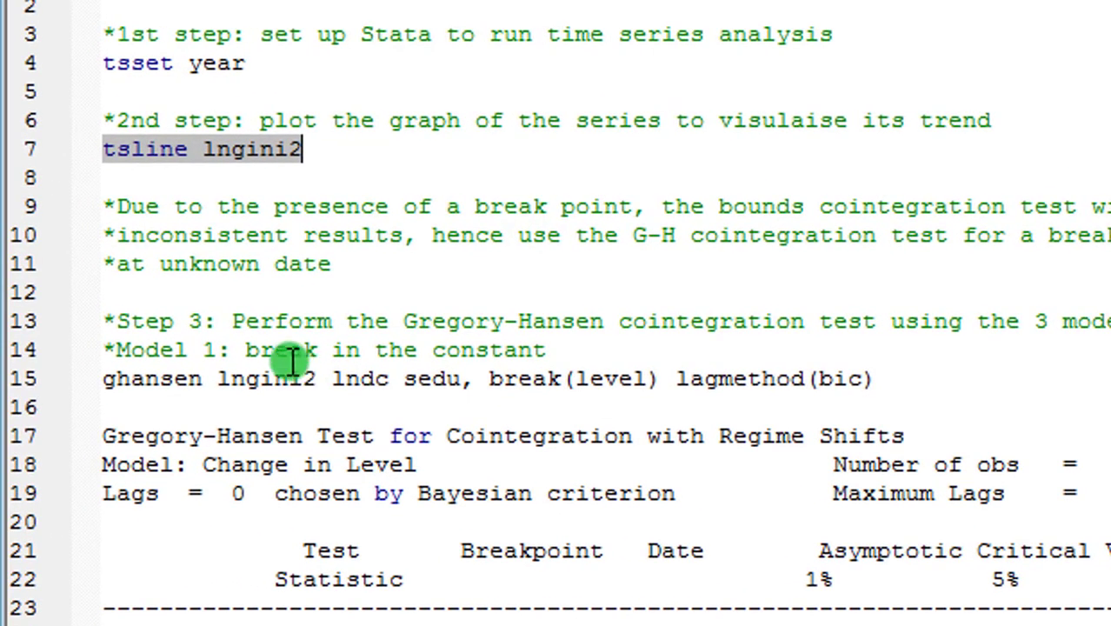
Run the break(level) ghansen test with BIC lags: ADF -5.48 at 2009, Zt -5.34 at 2007
left_click(104, 349)
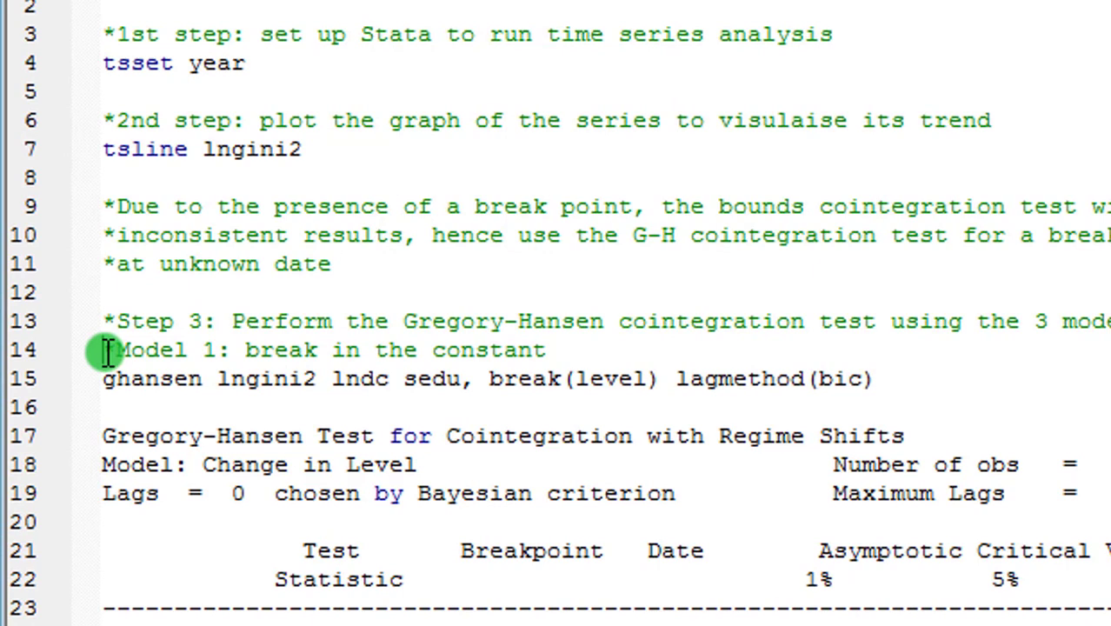
key("Down")
key("shift+Down")
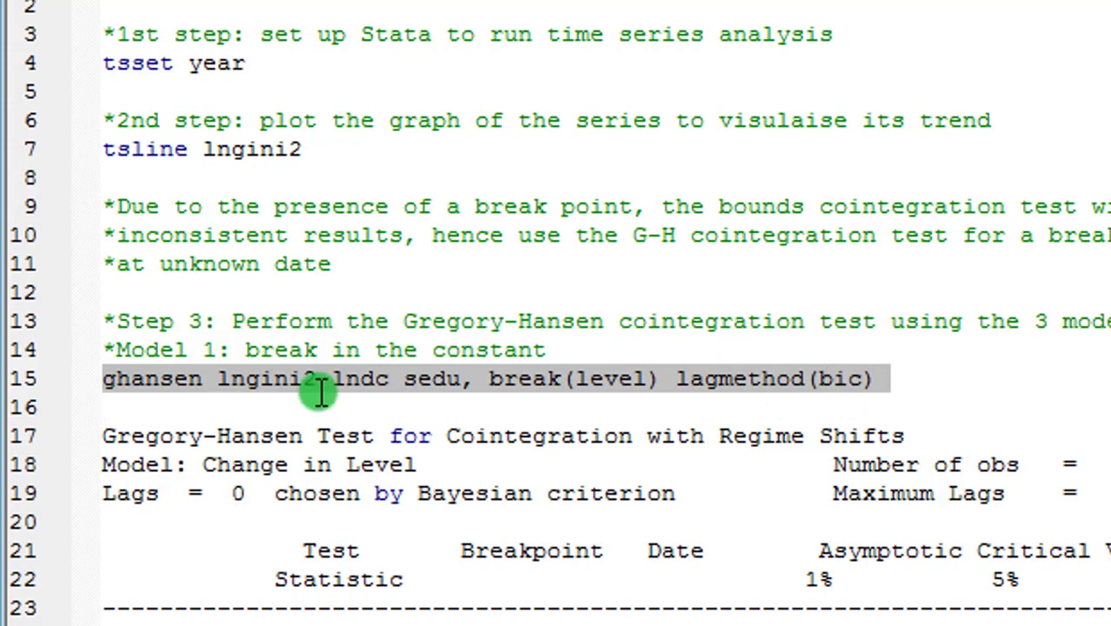
left_click(607, 2)
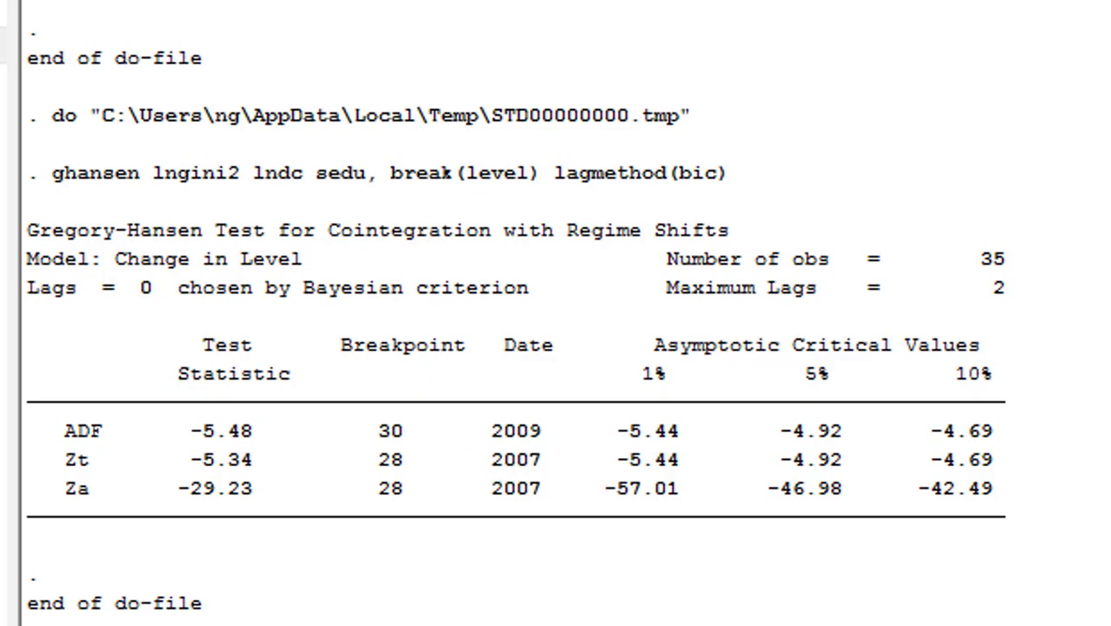
Run the line 32 break(trend) ghansen command, giving ADF -5.55 (2009) and Zt -5.42 (2007)
left_click(239, 557)
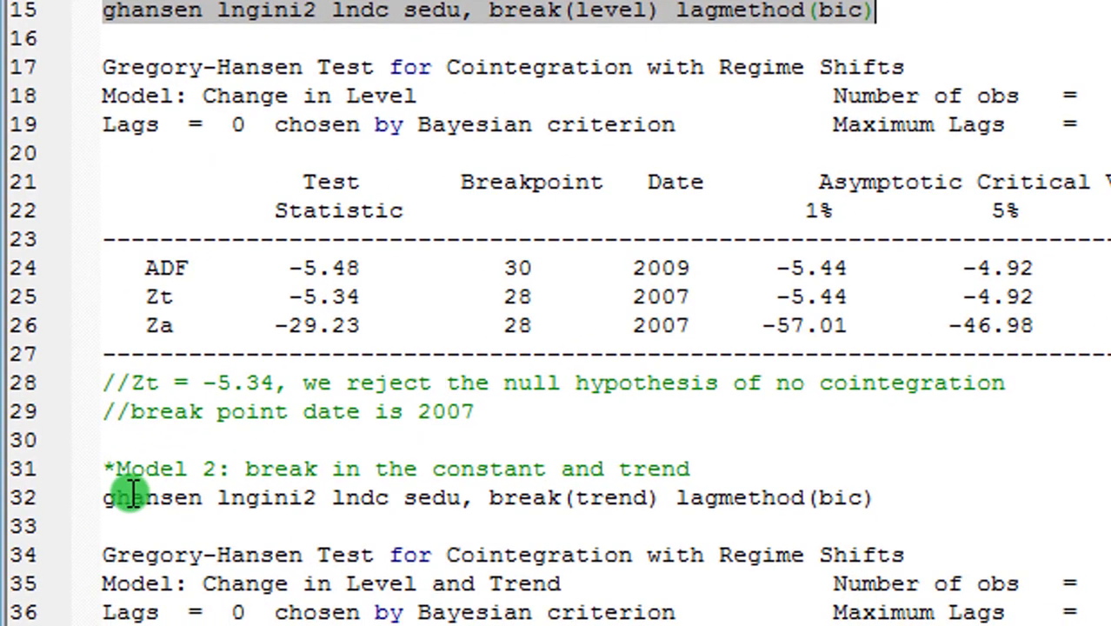
left_click(52, 483)
key("shift+Down")
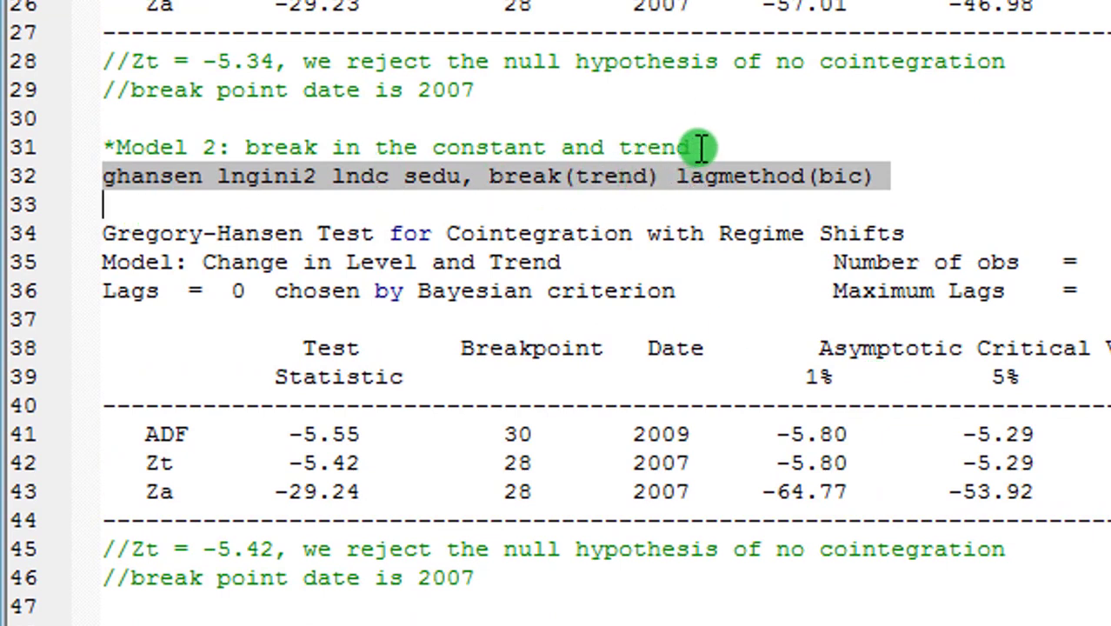
key("ctrl+d")
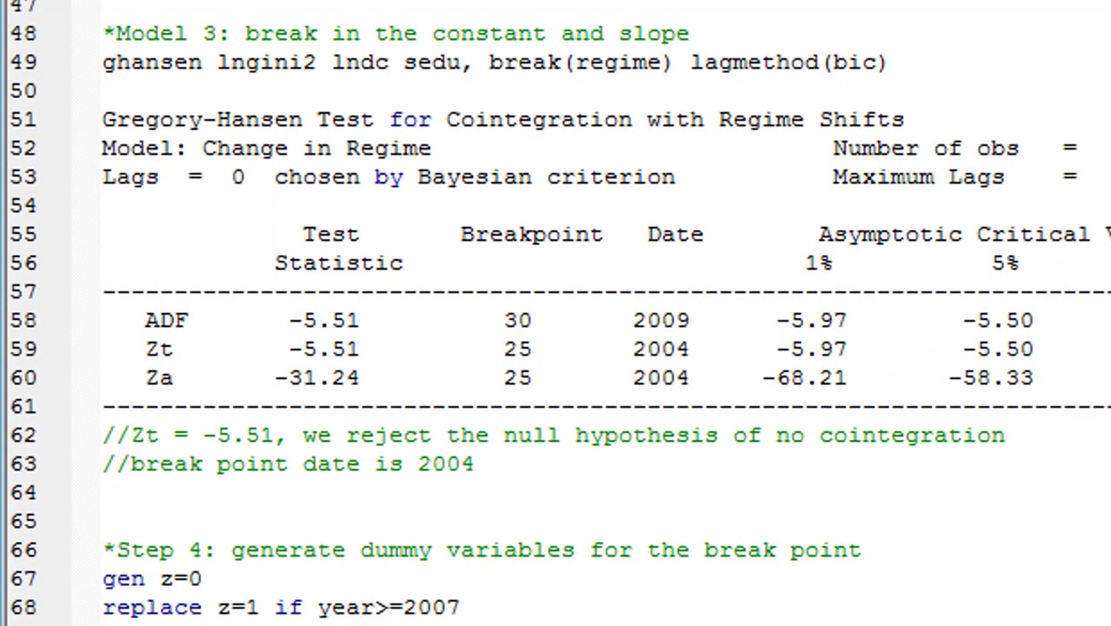
Run the line 49 break(regime) ghansen command, yielding Zt -5.51 with a 2004 break
left_click(104, 66)
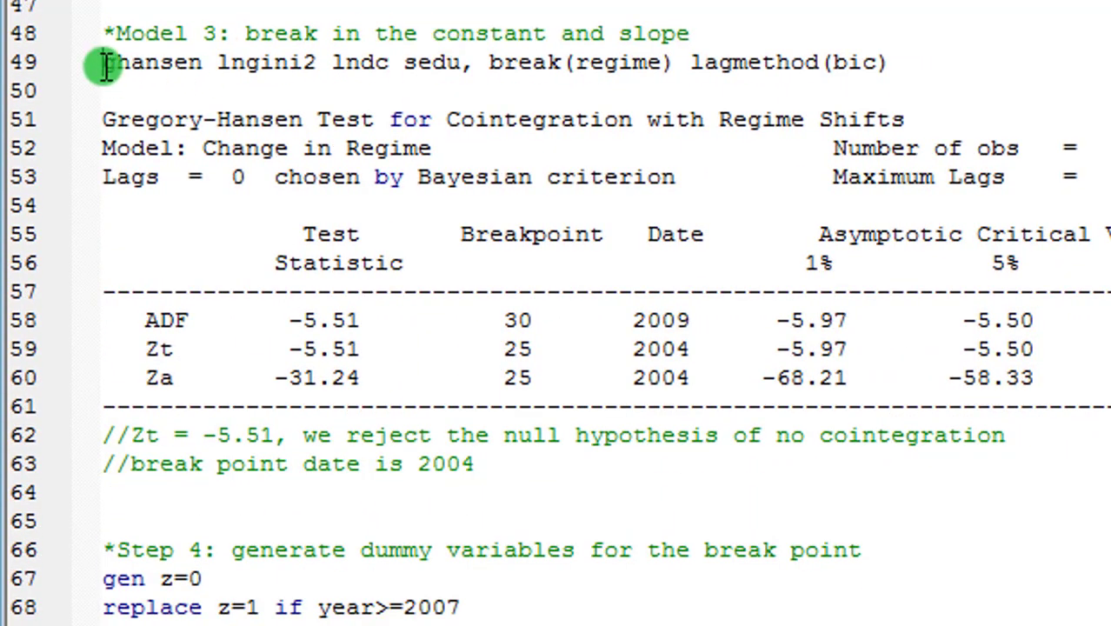
key("shift+Down")
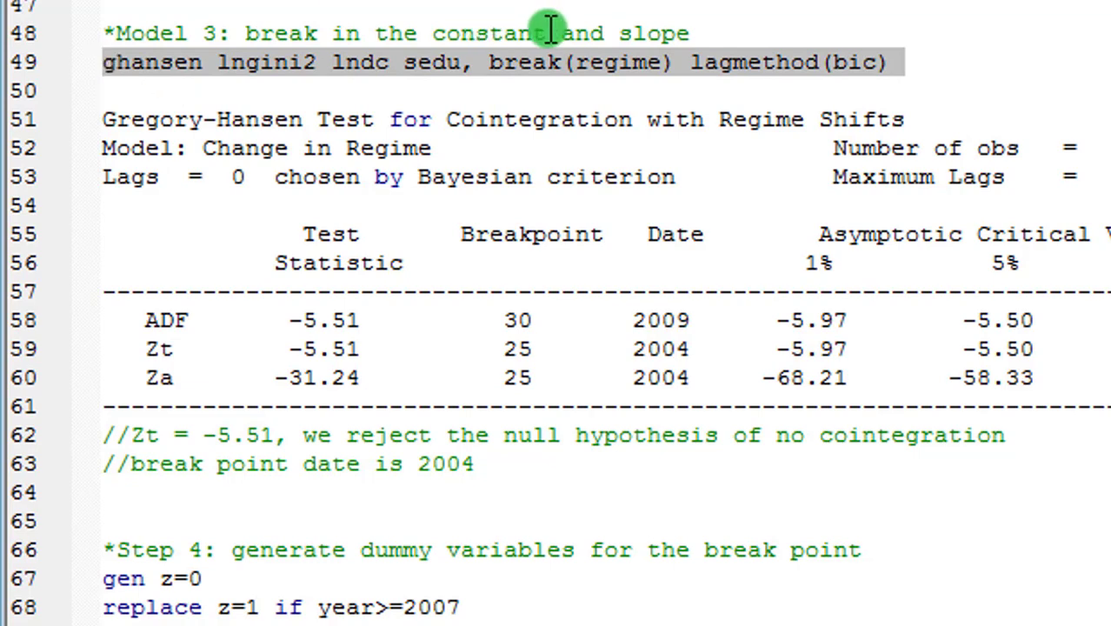
key("ctrl+d")
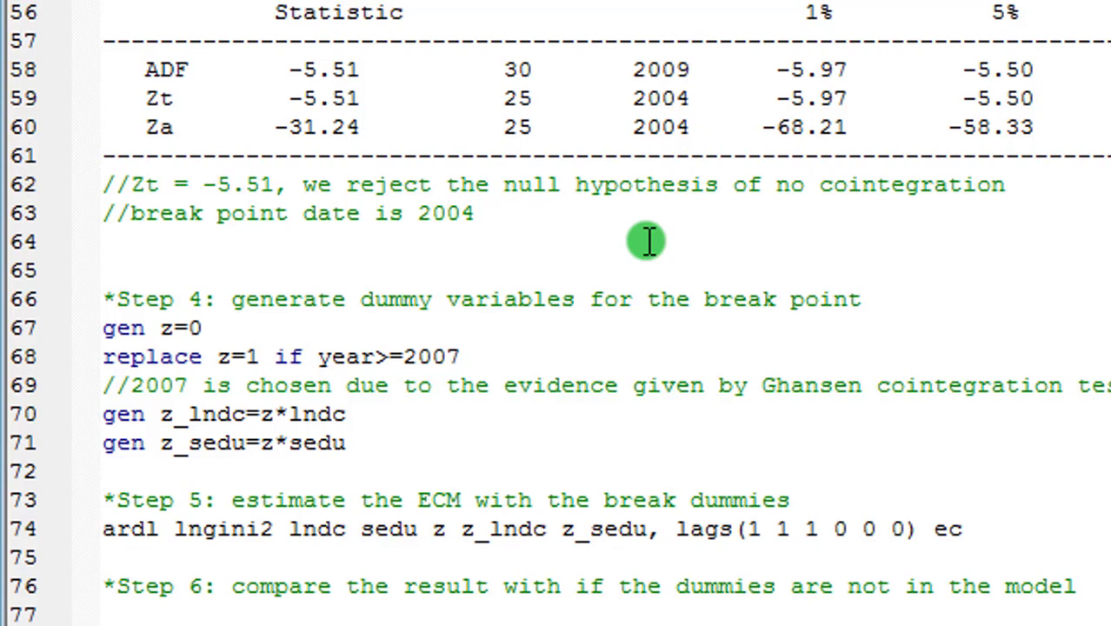
Step through the gen z=0, replace z=1 and z_lndc generation lines in the do-file
left_click(480, 356)
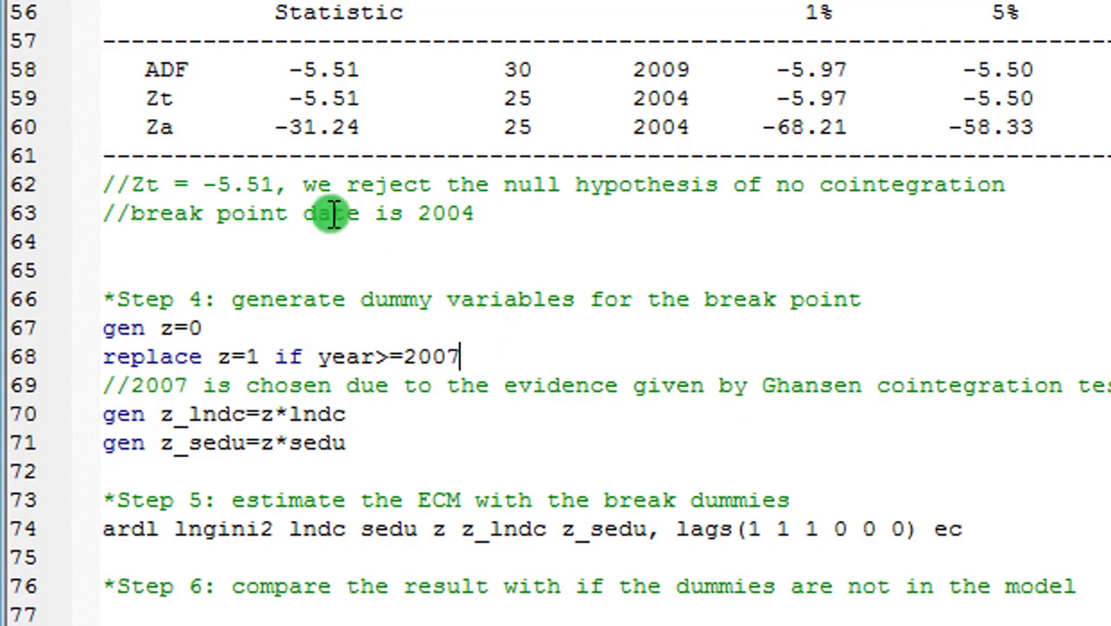
left_click(94, 330)
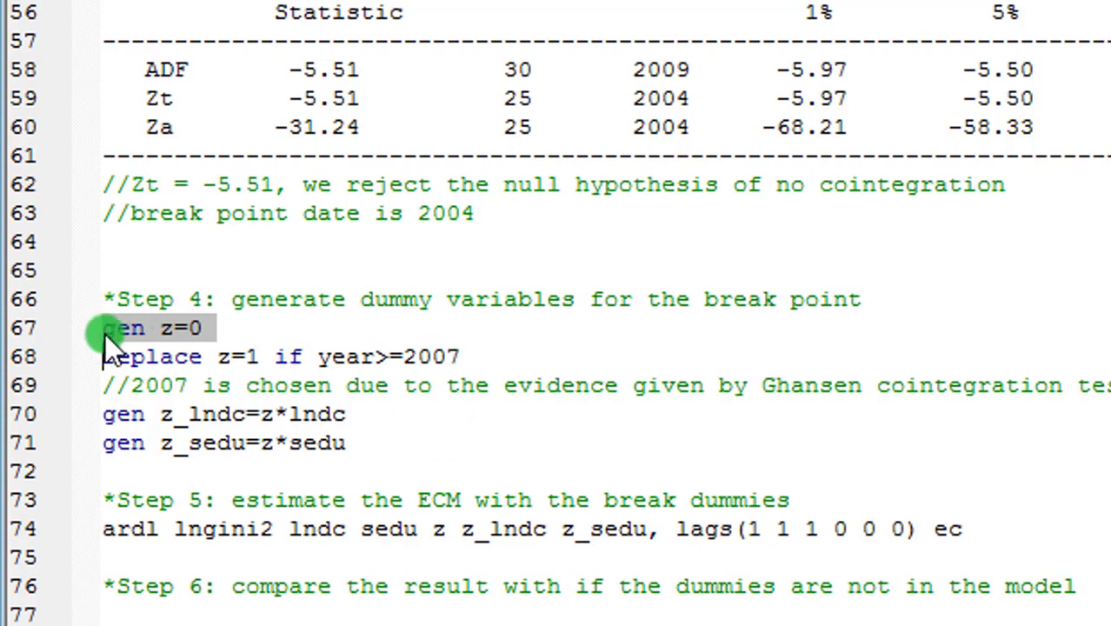
left_click(109, 418)
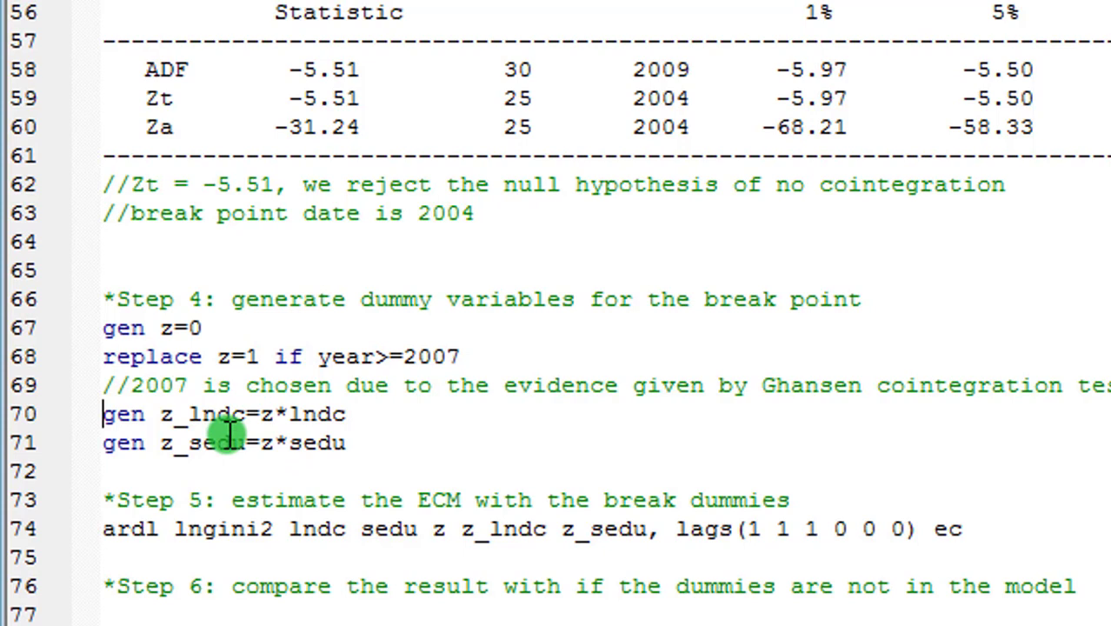
left_click(358, 423)
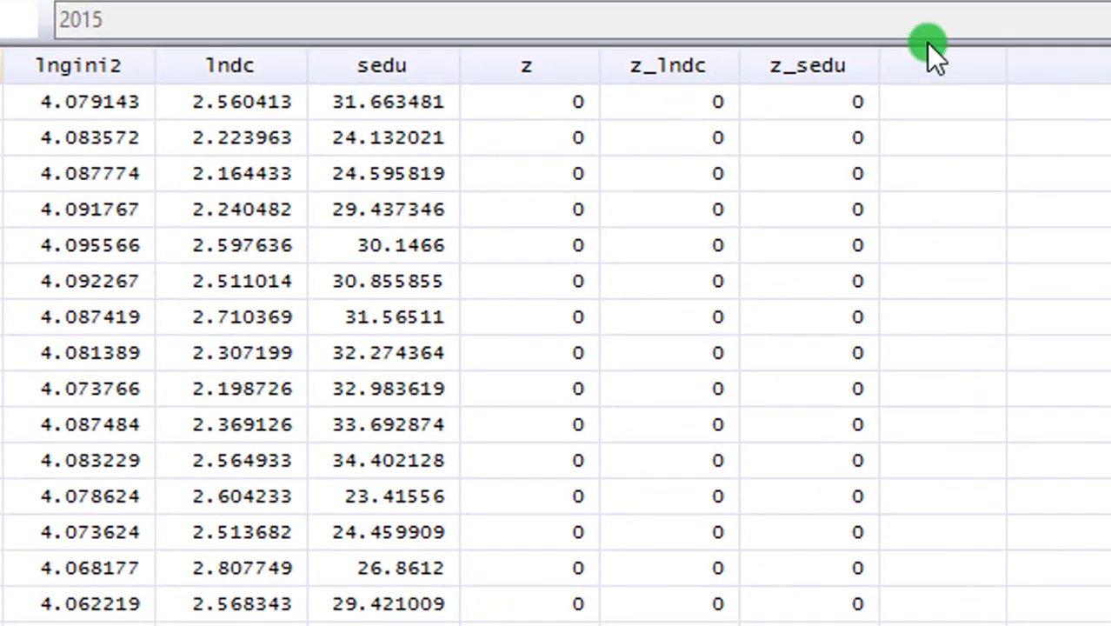
left_click(541, 74)
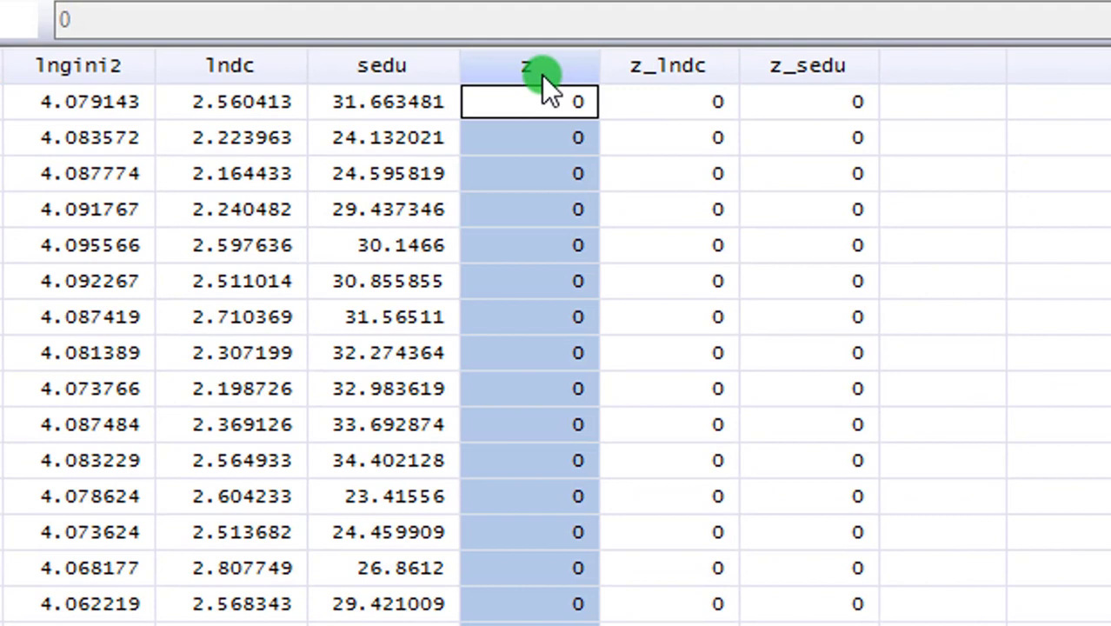
left_click(683, 64)
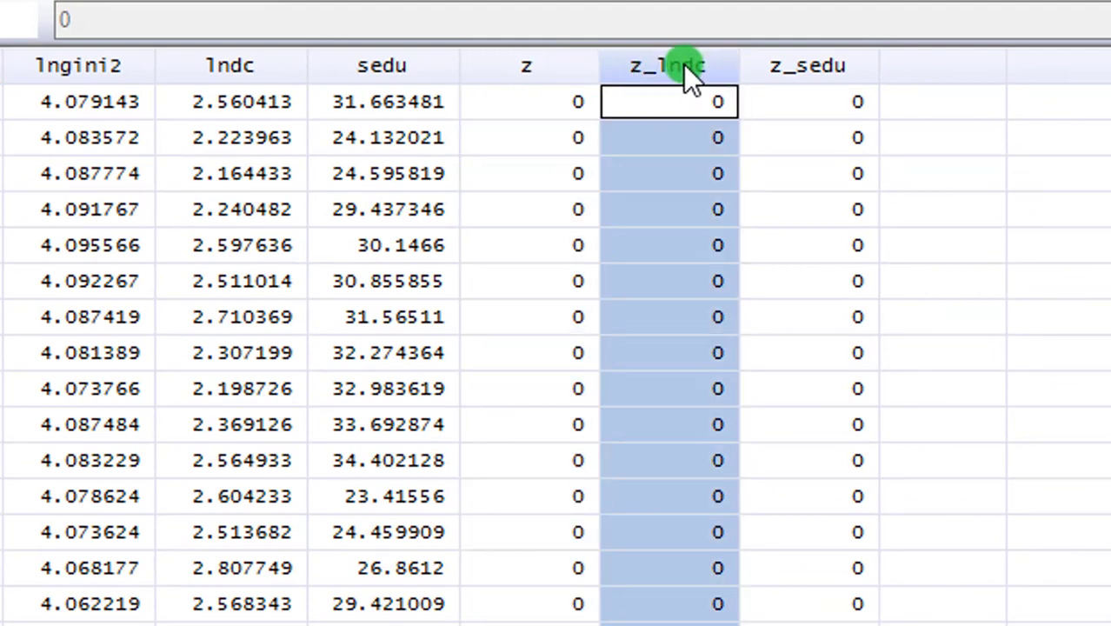
left_click(801, 62)
left_click(687, 64)
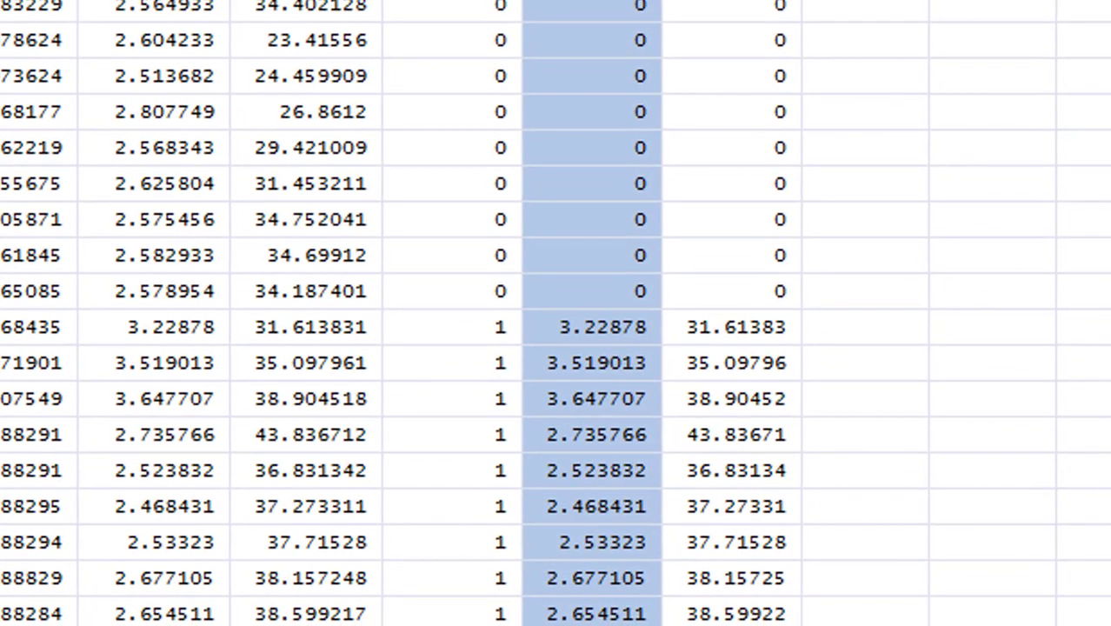
scroll(394, 313, "up", 1)
scroll(394, 313, "down", 4)
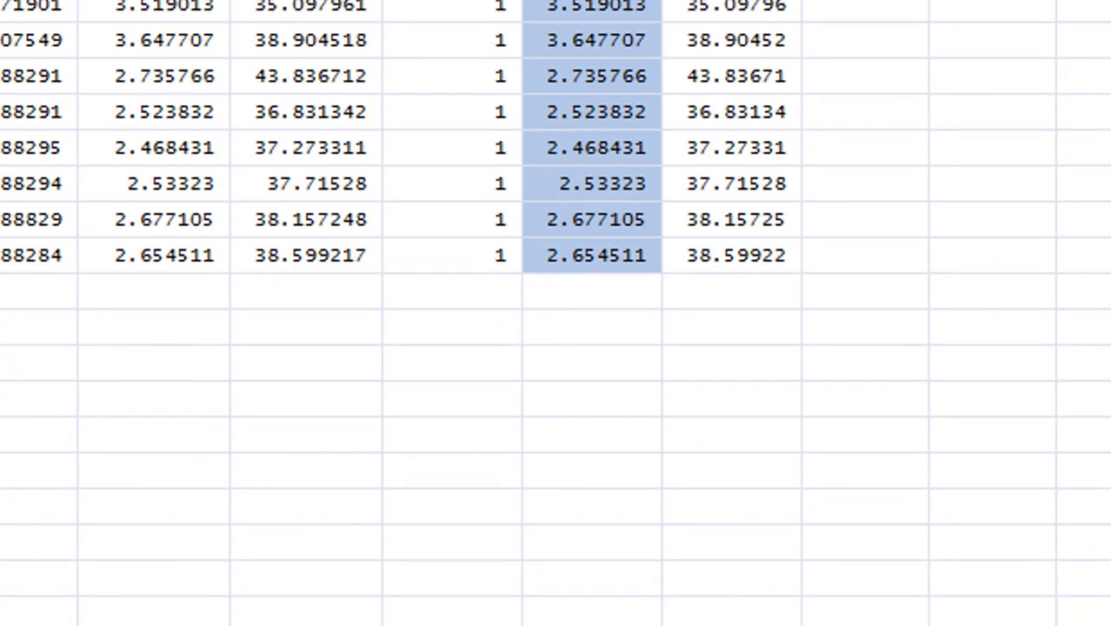
scroll(556, 313, "up", 10)
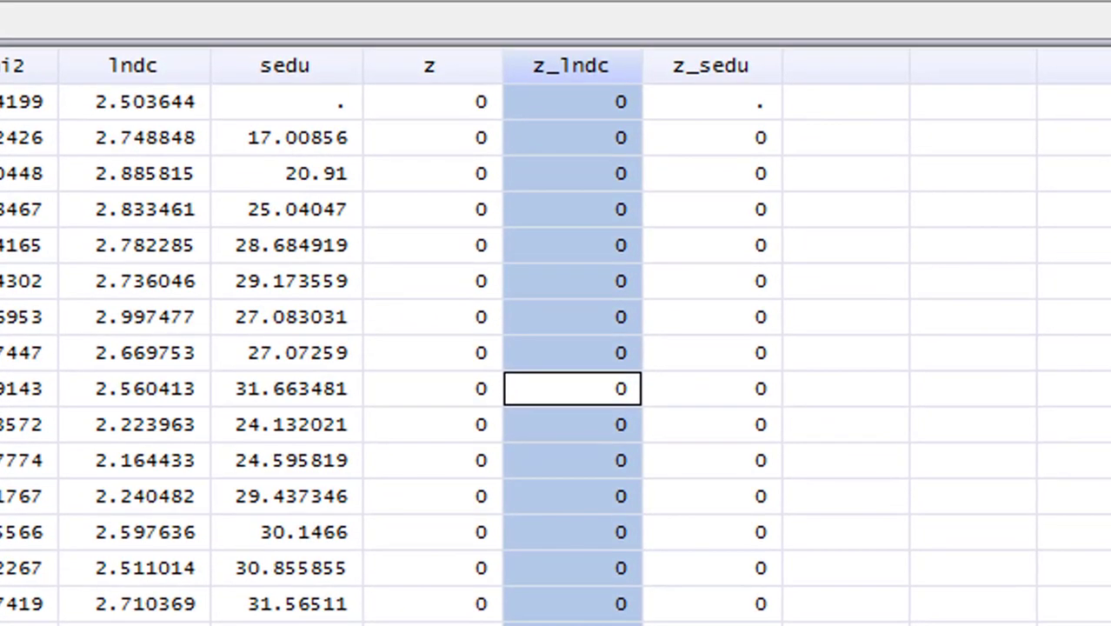
scroll(556, 347, "down", 5)
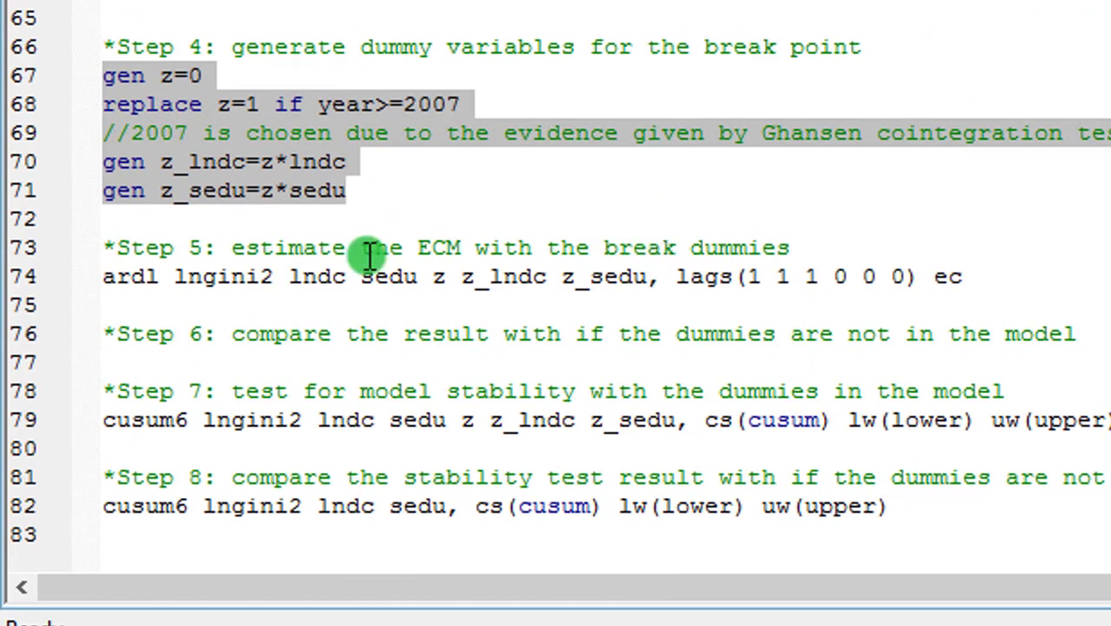
Select the line 74 ardl ECM command with lags(1 1 1 0 0 0) including z, z_lndc and z_sedu
left_click(104, 278)
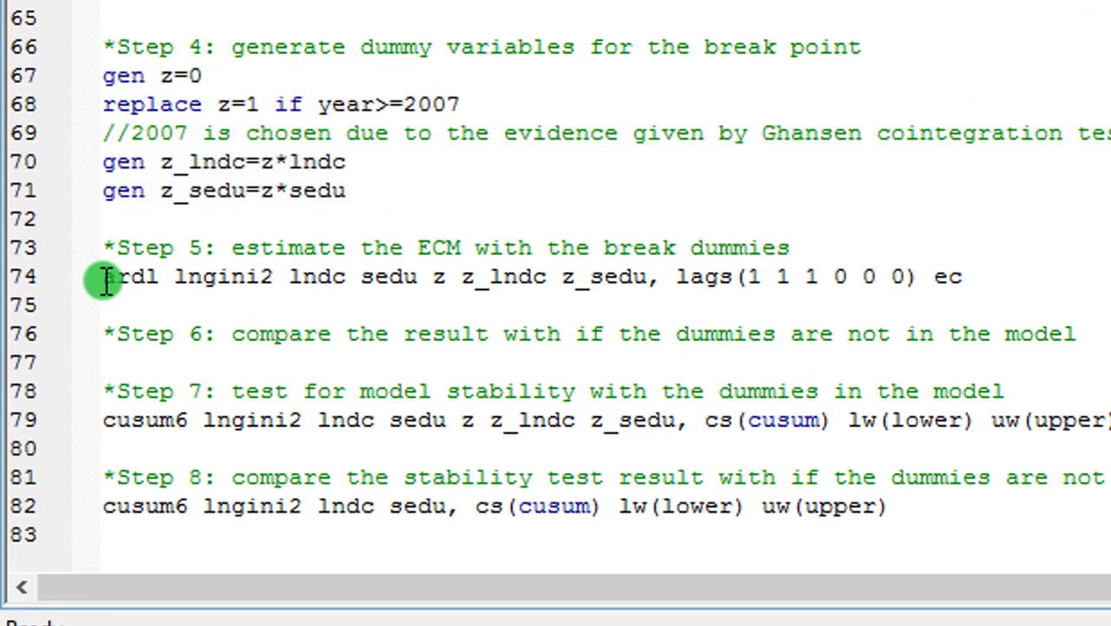
key("shift+Down")
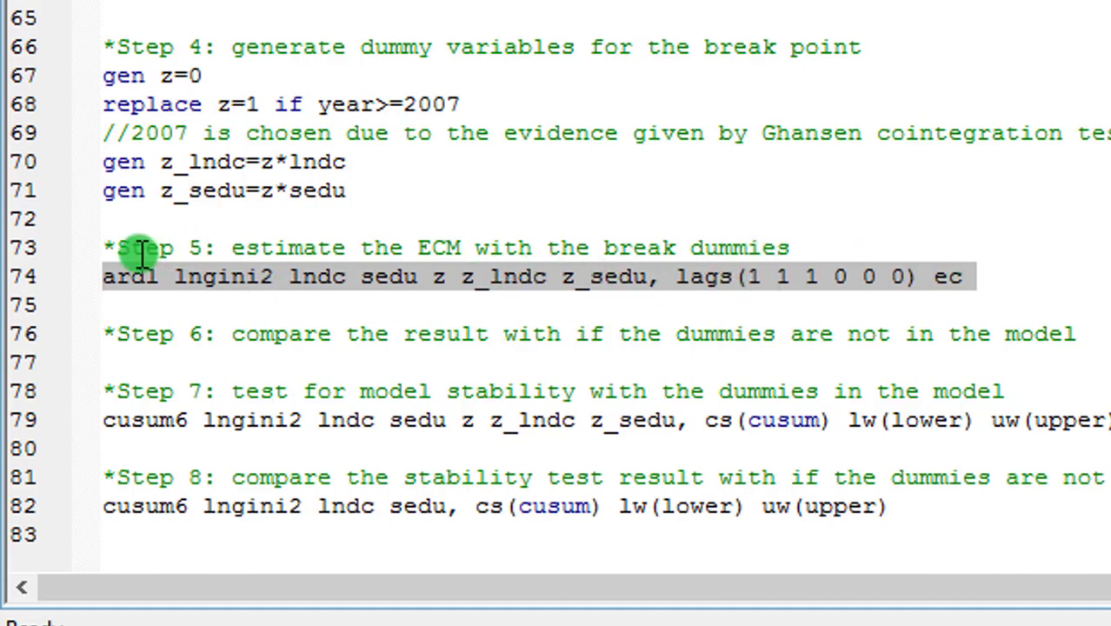
Run the break-dummy ardl ECM and read the output: adjustment -0.648, R-squared 0.93, z p=0.020
key("ctrl+d")
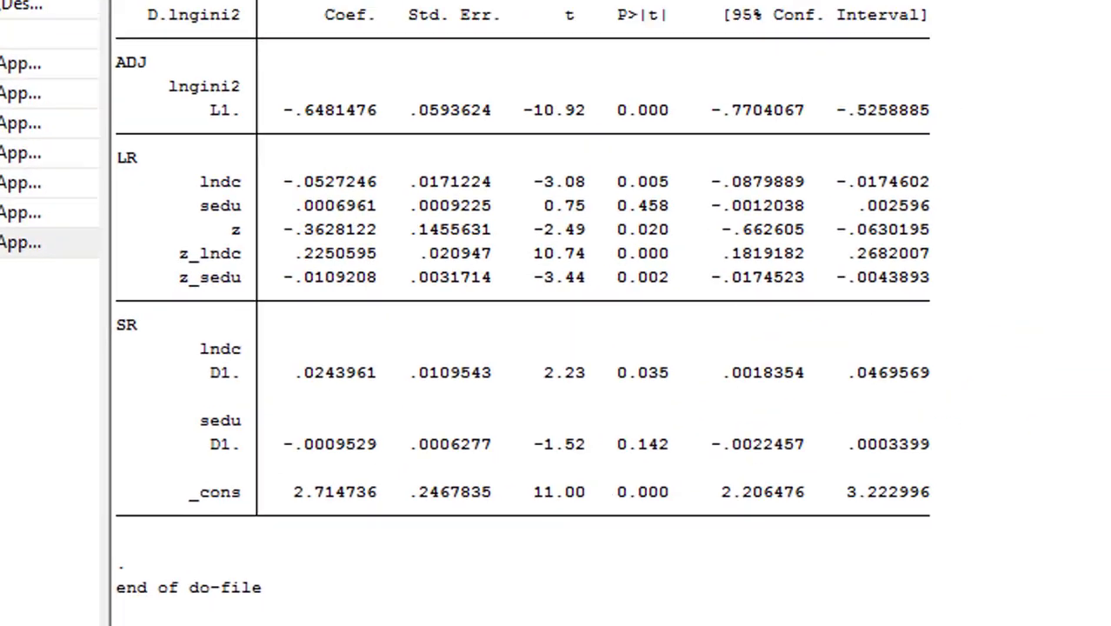
scroll(721, 235, "up", 5)
scroll(513, 13, "up", 1)
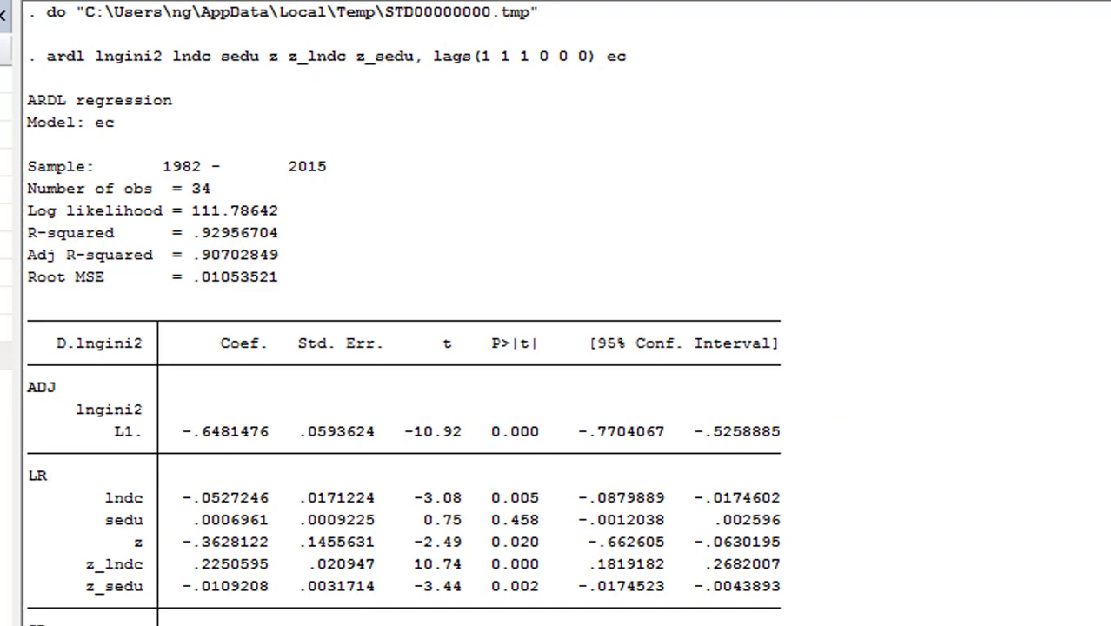
scroll(403, 308, "down", 3)
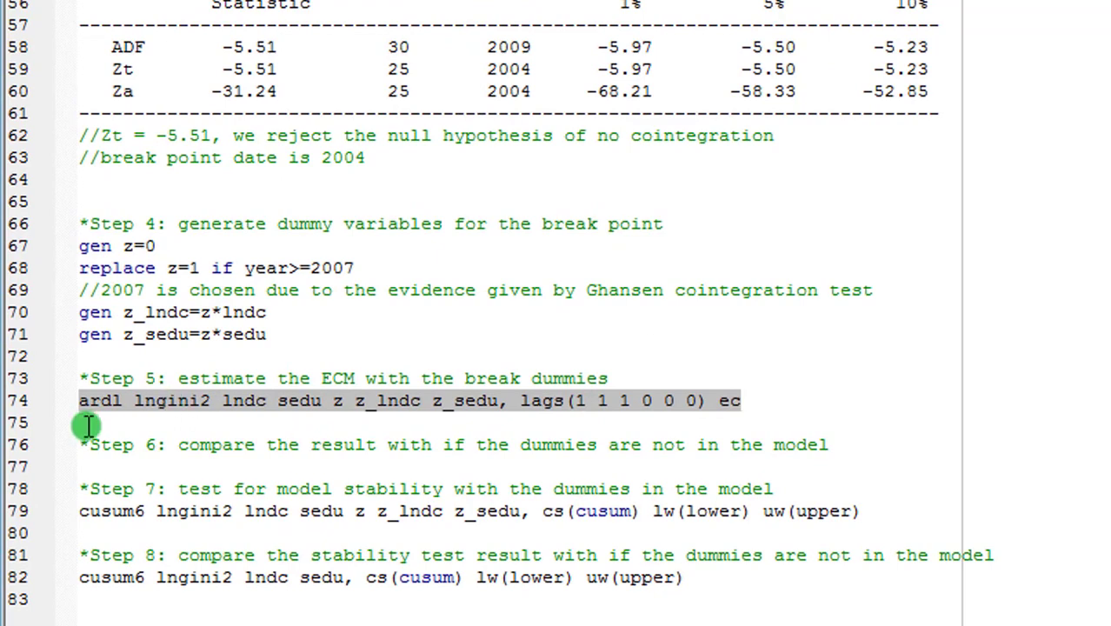
Add 'ardl lngini2 lndc sedu, lags(1 1 1) ec' under Step 6 and check R-squared near 0.61
left_click(87, 444)
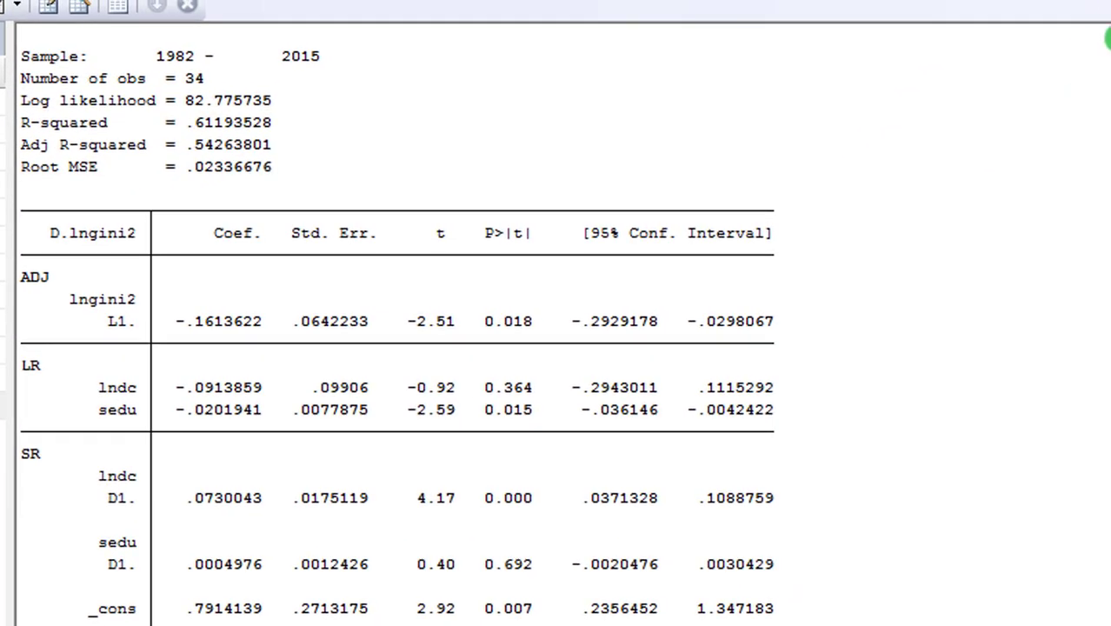
scroll(1108, 39, "up", 2)
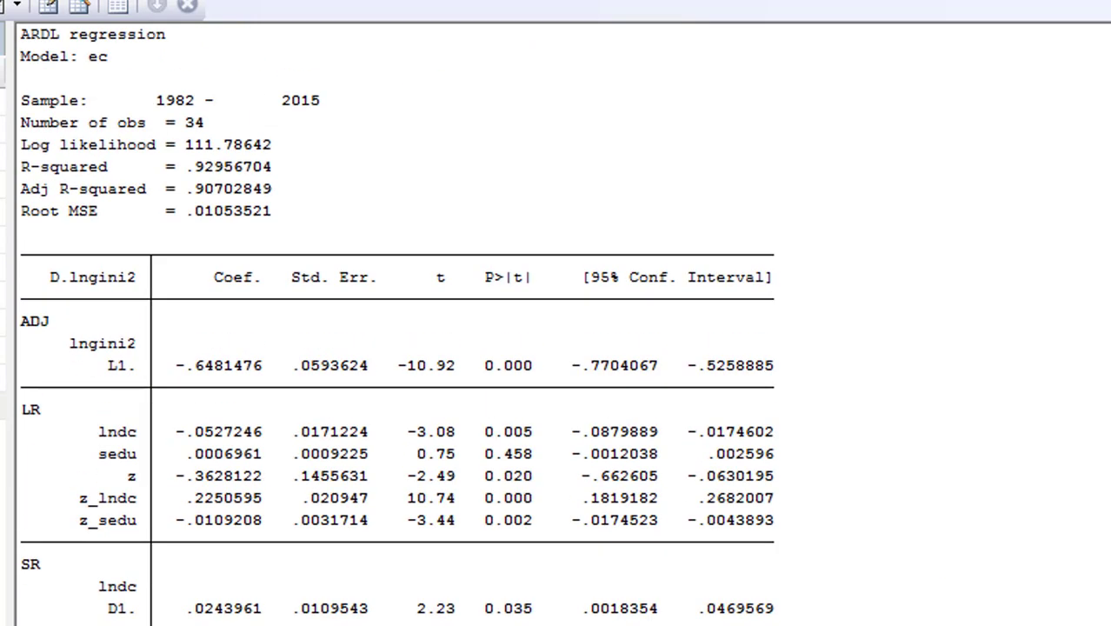
scroll(557, 330, "down", 1)
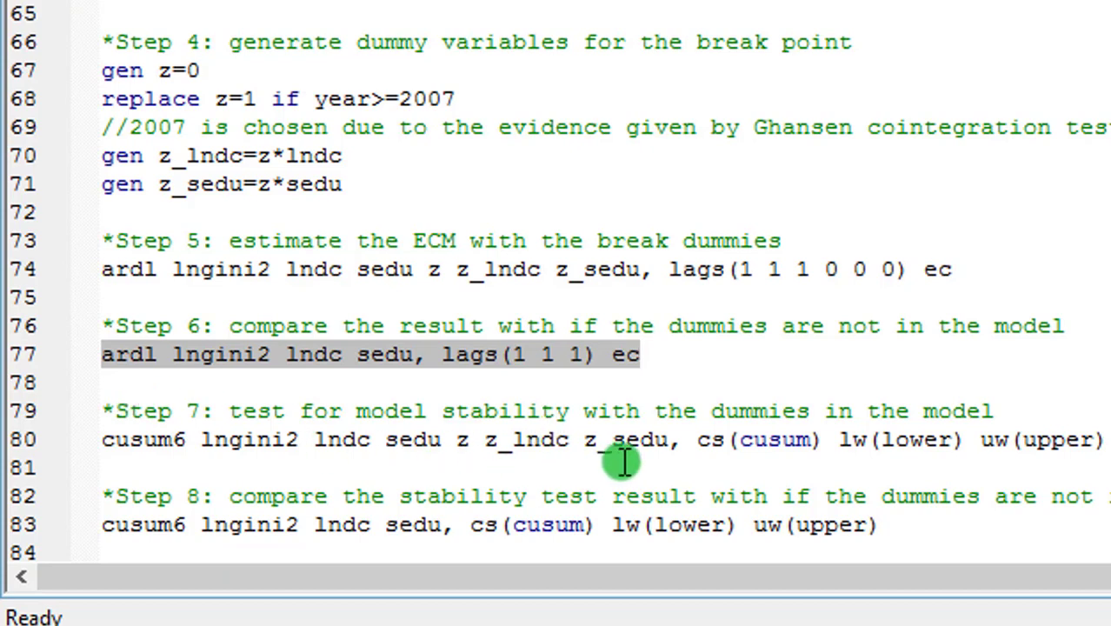
Run the Step 7 cusum6 test with dummies and close its 1988–2015 CUSUM squared graph
left_click(102, 441)
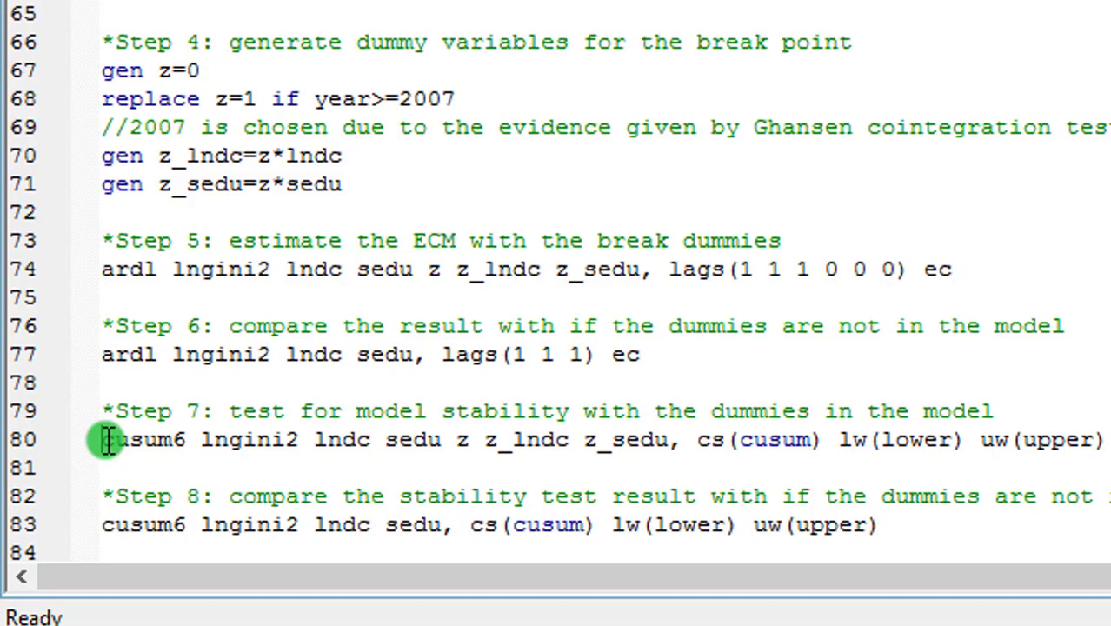
key("shift+Down")
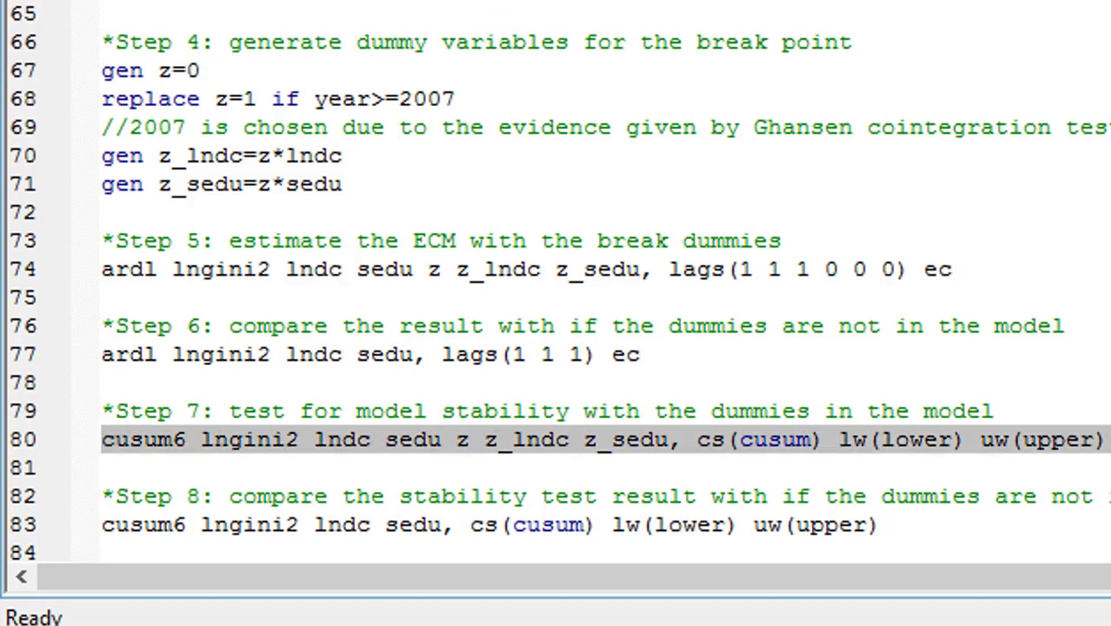
key("ctrl+d")
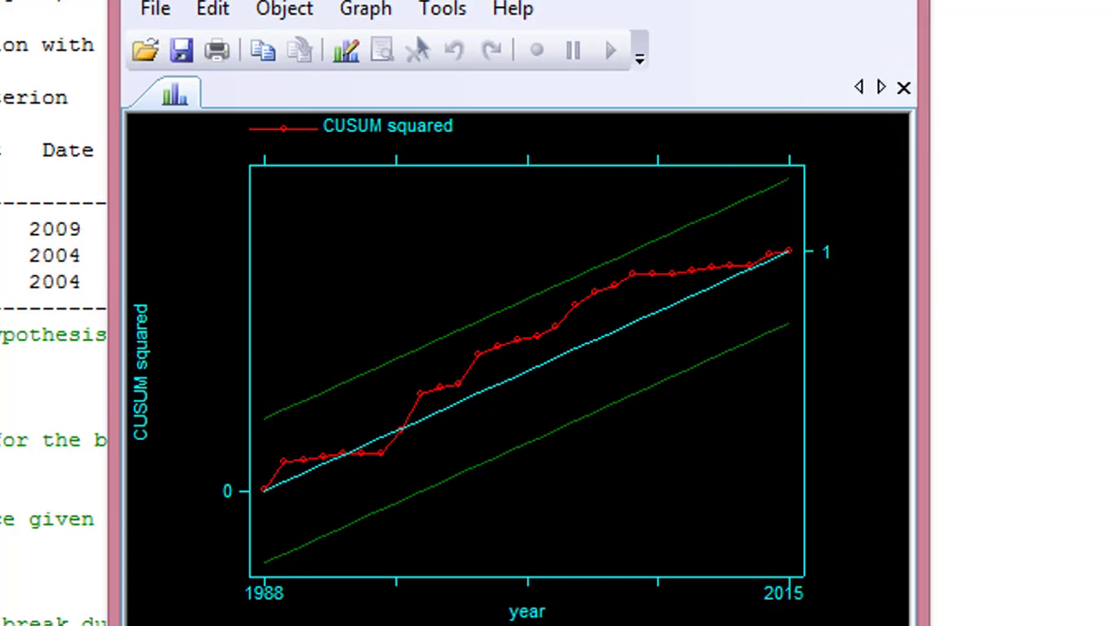
key("alt+F4")
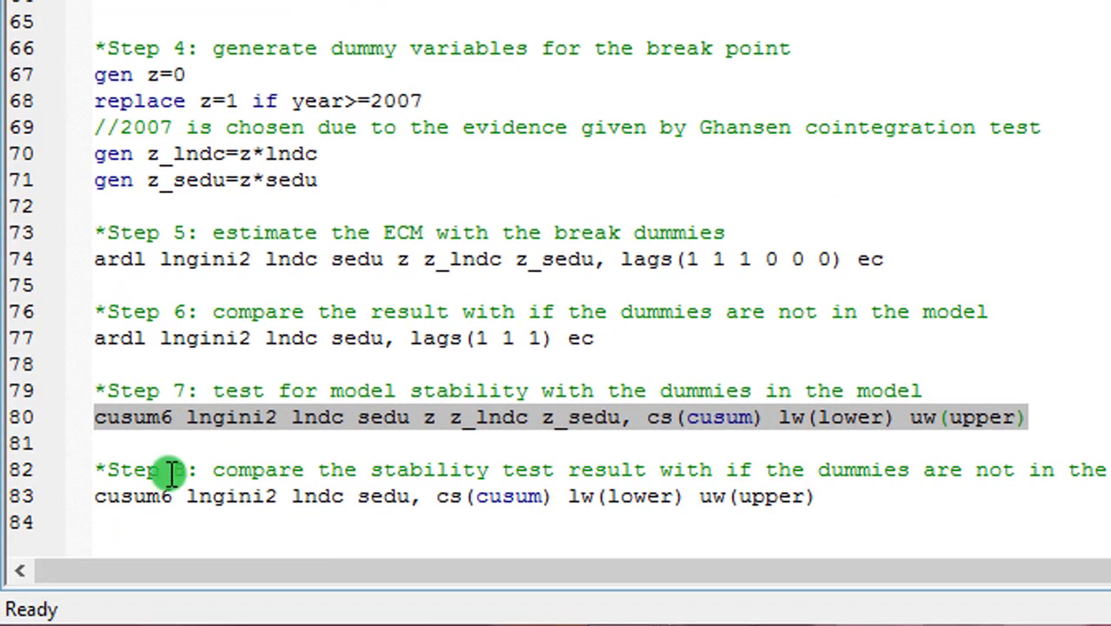
Run the Step 8 no-dummy cusum6 test, whose CUSUM squared plot dips below the lower bound
left_click(93, 497)
key("shift+Down")
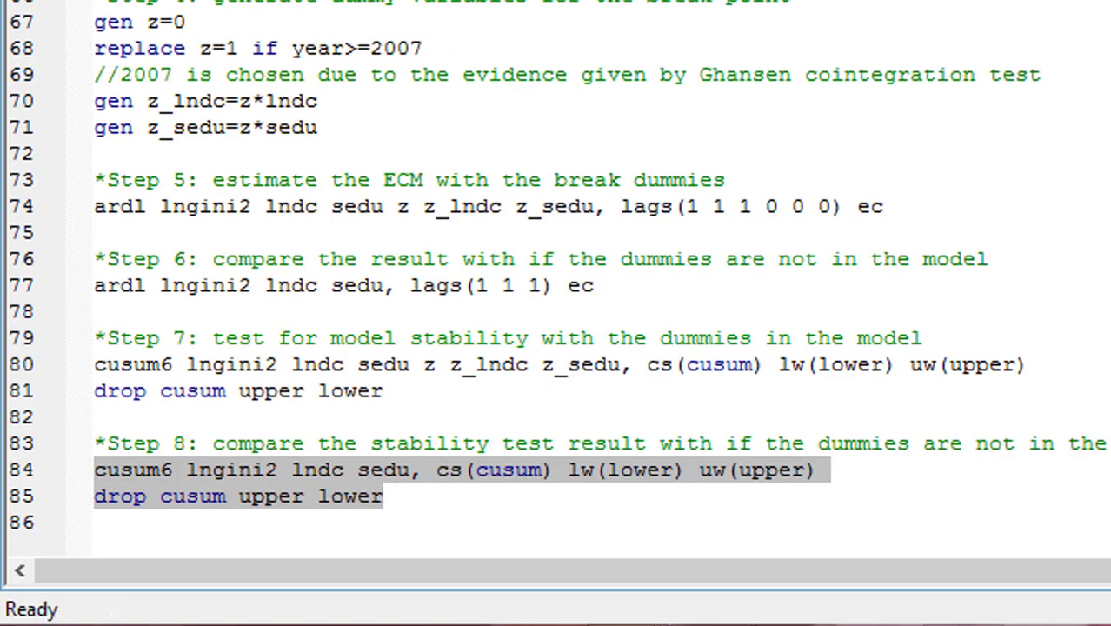
key("ctrl+d")
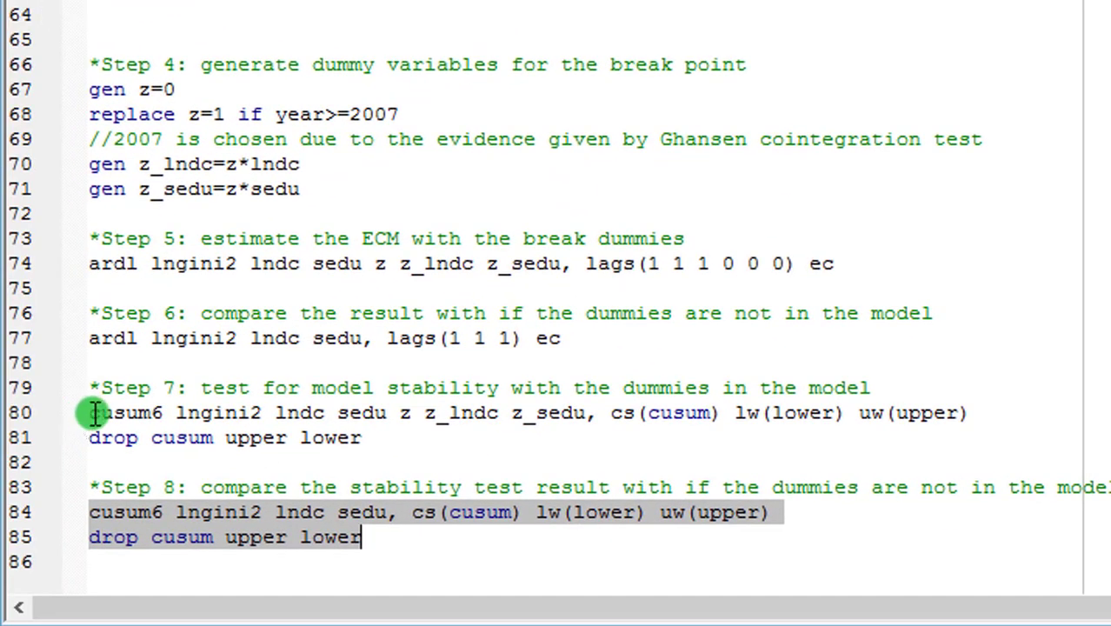
Rerun Step 7's cusum6 with dummies together with its 'drop cusum upper lower' line
left_click(97, 415)
left_click_drag(97, 414, 361, 437)
key("ctrl+d")
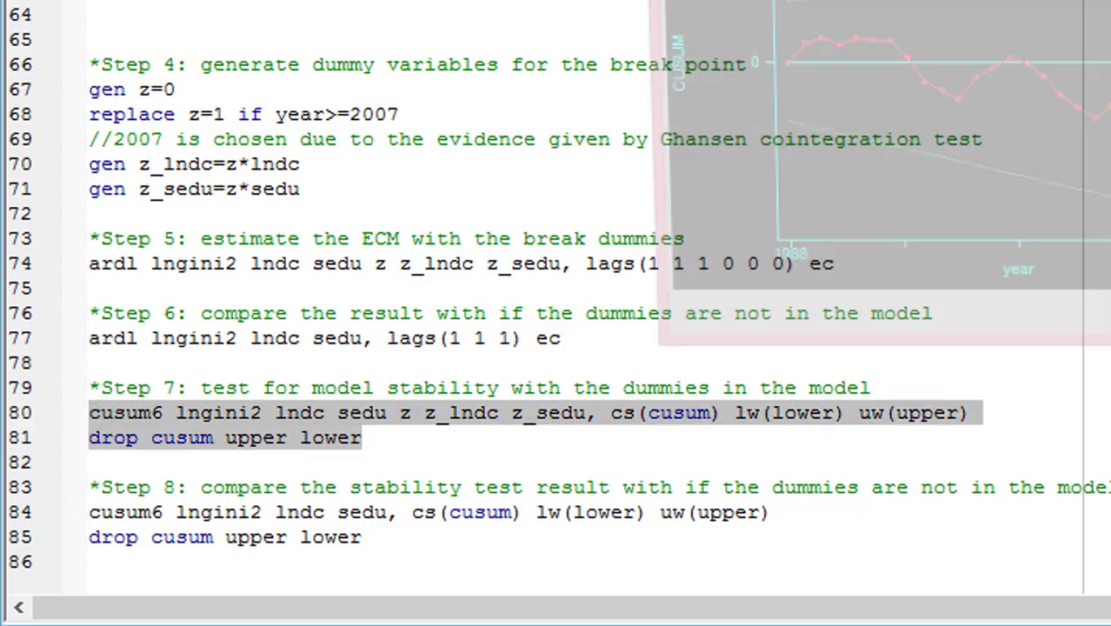